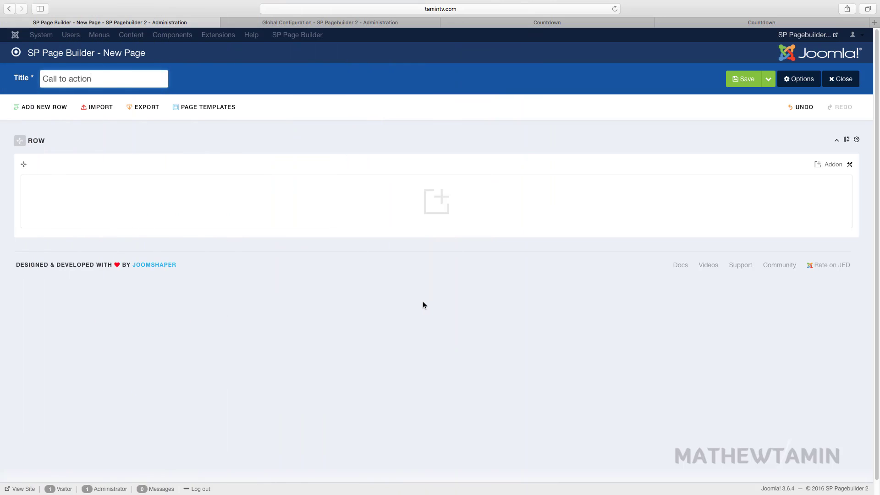
Step: Open the Addons List for the empty row on the 'Call to action' page
click(435, 198)
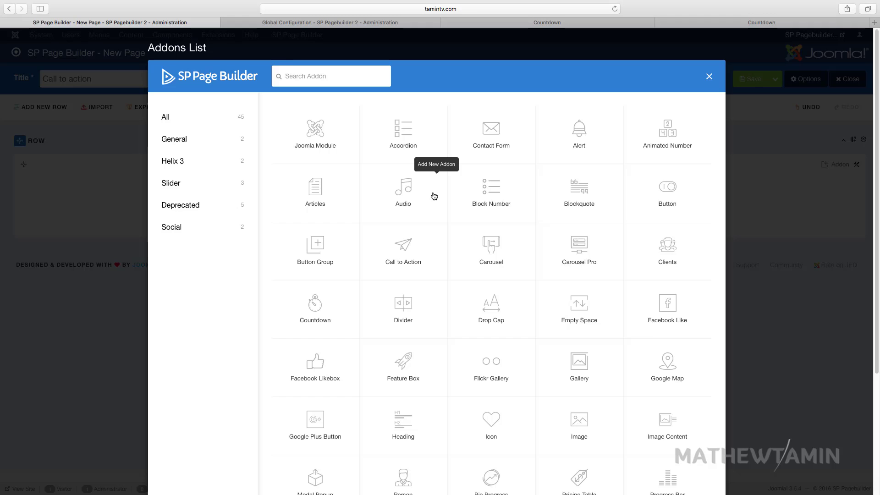
Step: Add a Call to Action addon titled 'This is my call to action here' as an h1 heading
click(405, 249)
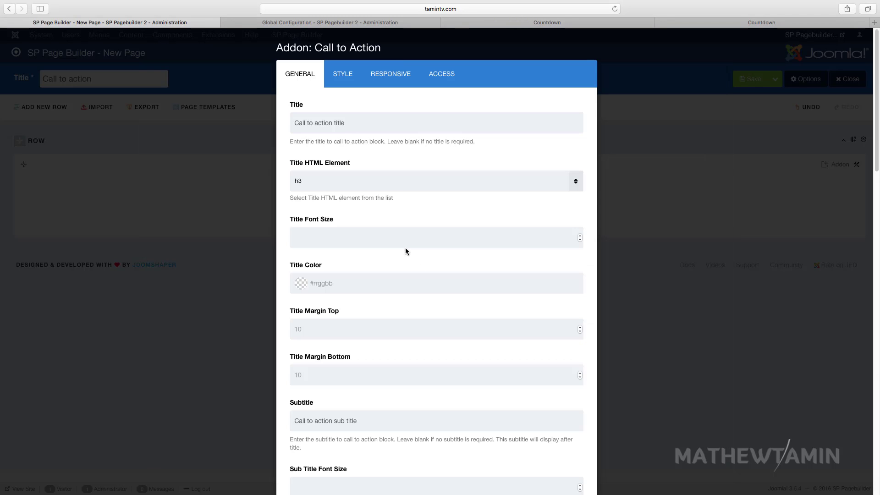
click(350, 128)
text(This is my call)
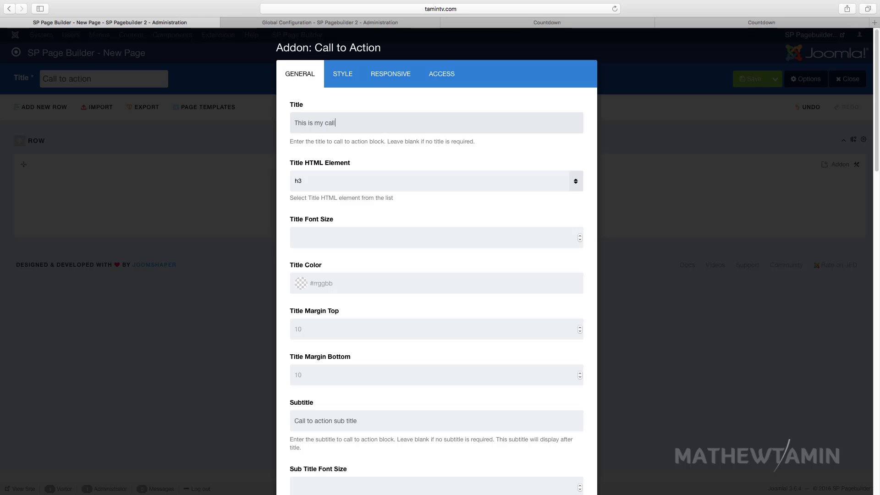
text( to action here)
click(354, 189)
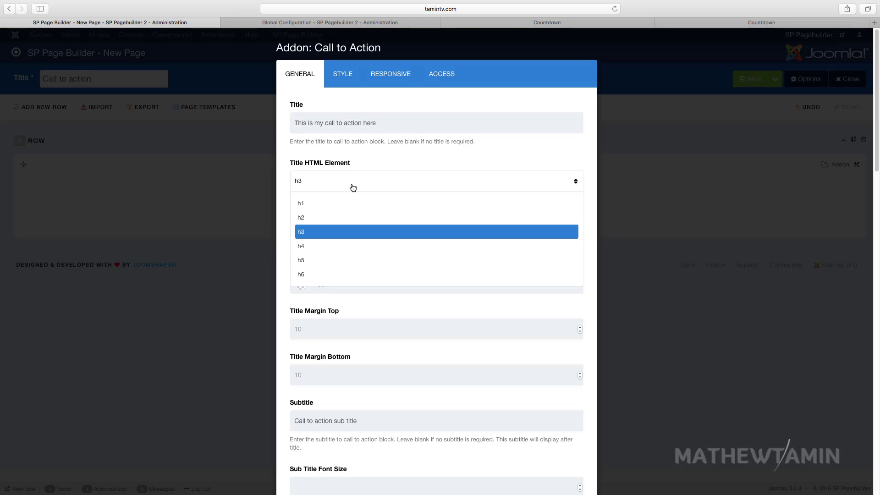
click(344, 210)
Step: Set the title colour to dark green rgba(0,84,4,1)
scroll(348, 256, down, 2)
click(334, 238)
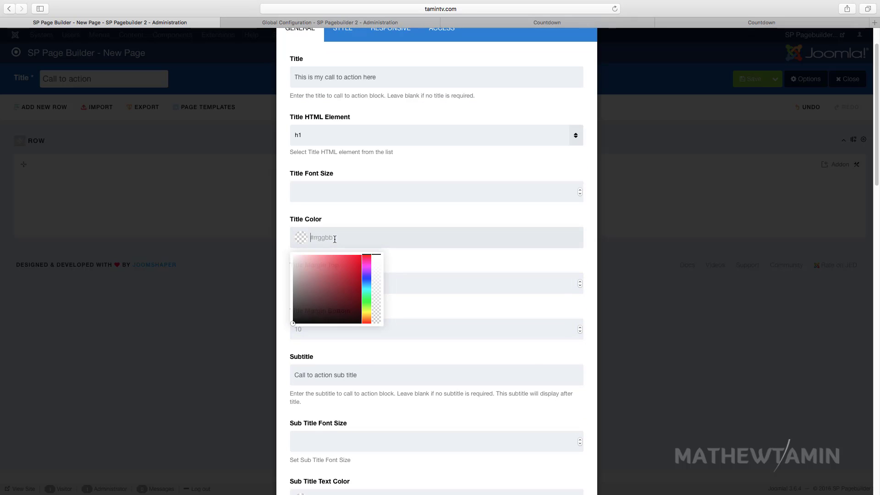
click(366, 312)
click(338, 294)
click(400, 279)
scroll(399, 279, down, 5)
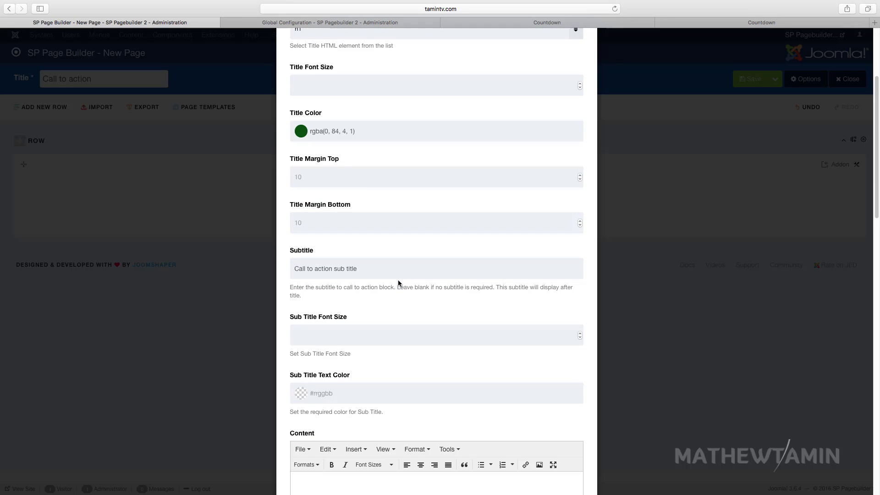
scroll(331, 264, down, 3)
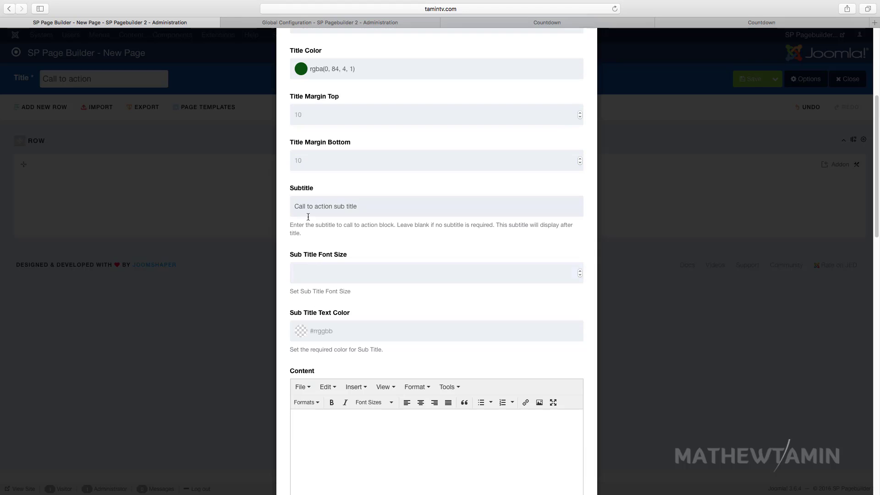
scroll(387, 379, down, 3)
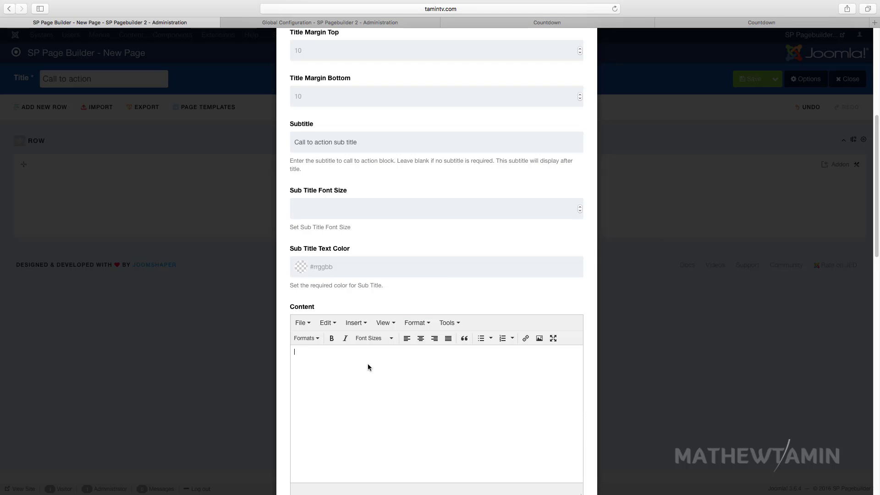
Step: Set the subtitle text colour to blue rgb(53, 143, 179)
click(321, 268)
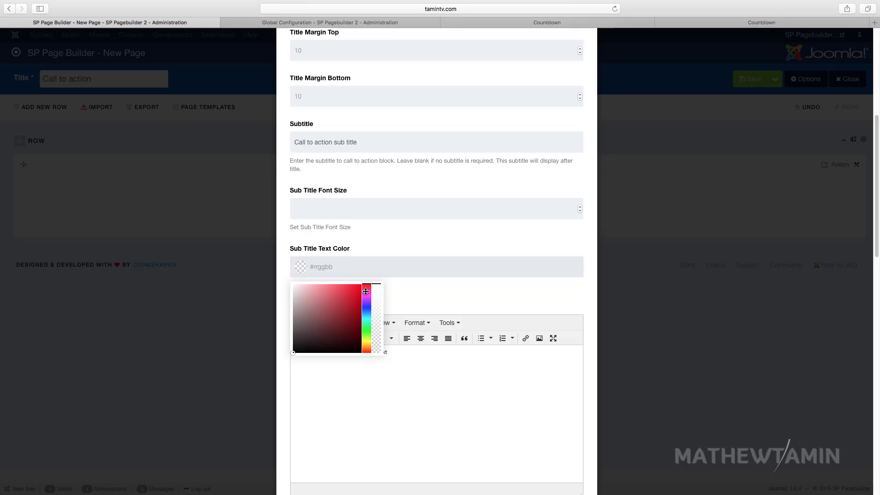
click(318, 343)
click(367, 316)
click(340, 305)
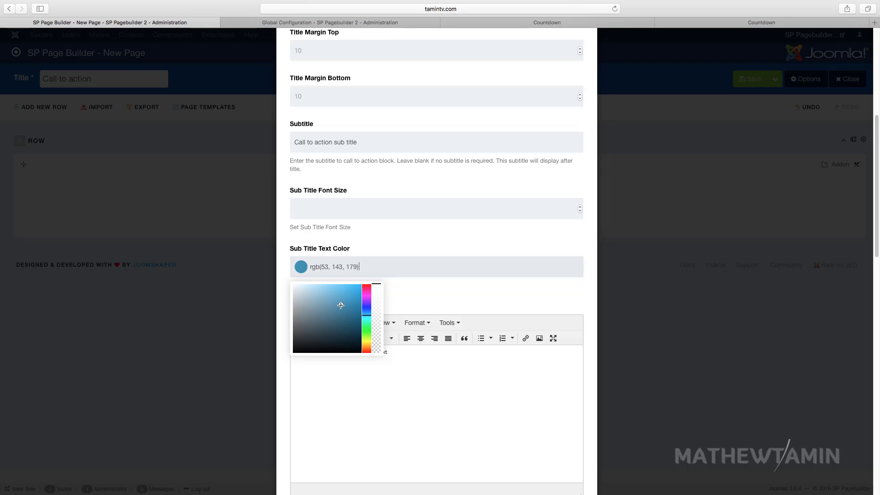
Step: Edit the subtitle font size field, erasing the mistakenly typed text
click(315, 204)
text(This is y)
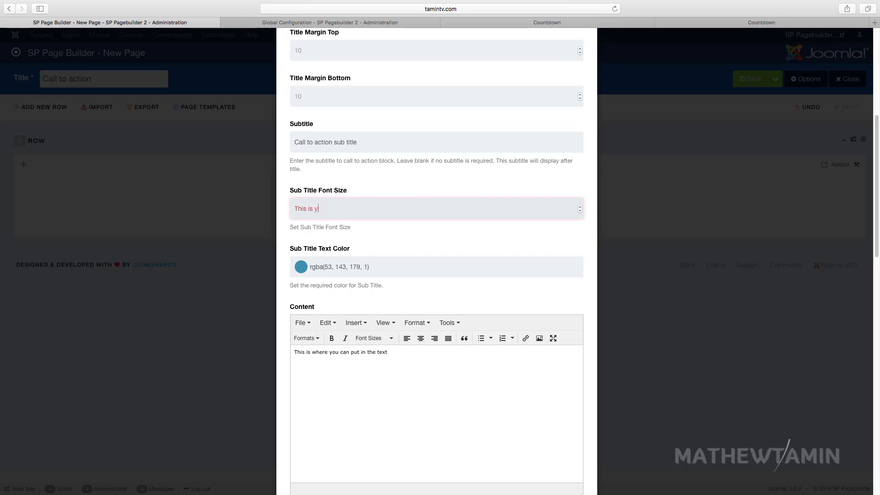
key(BackSpace)
key(BackSpace)
key(BackSpace)
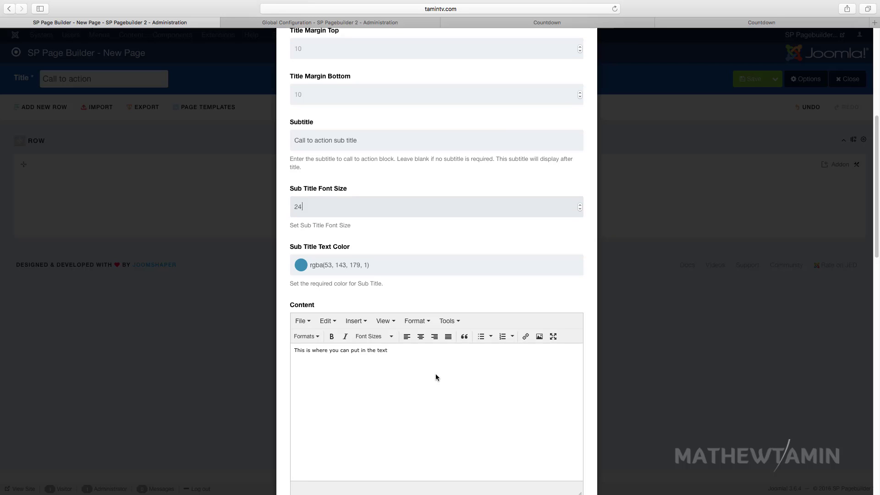
Step: Set the block background colour to purple rgba(110, 12, 196, 1)
scroll(435, 373, down, 8)
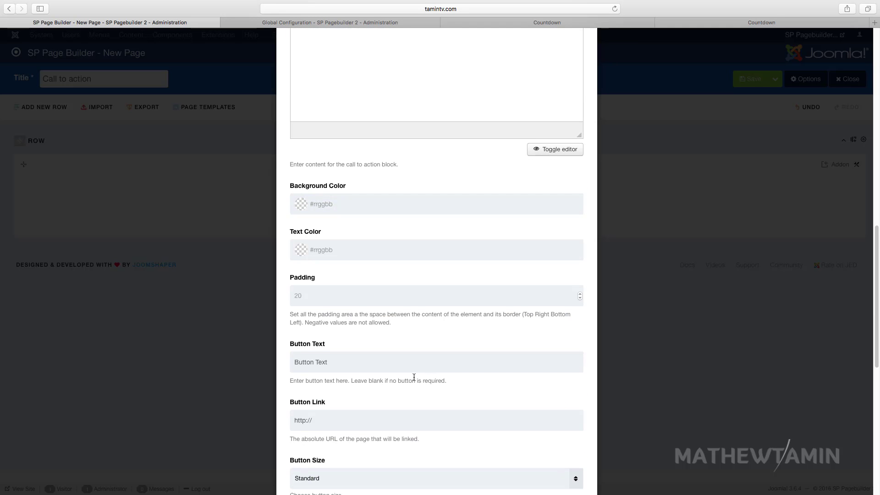
click(323, 207)
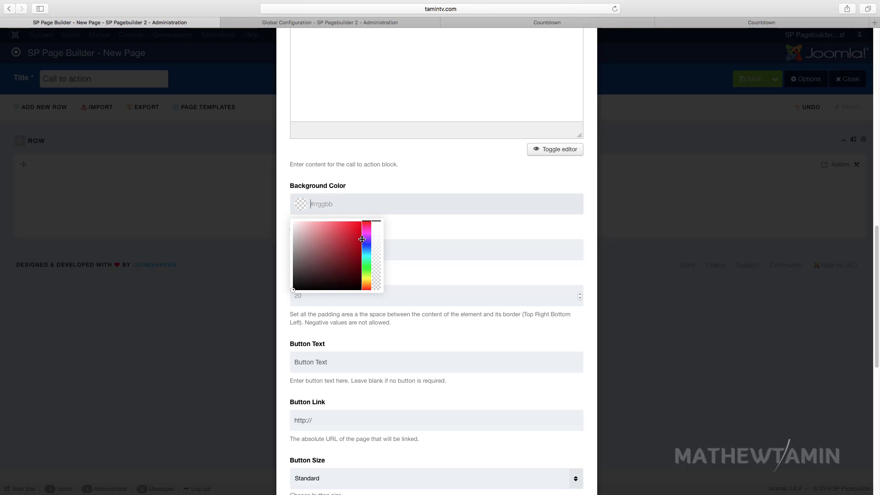
click(363, 239)
click(358, 237)
click(417, 239)
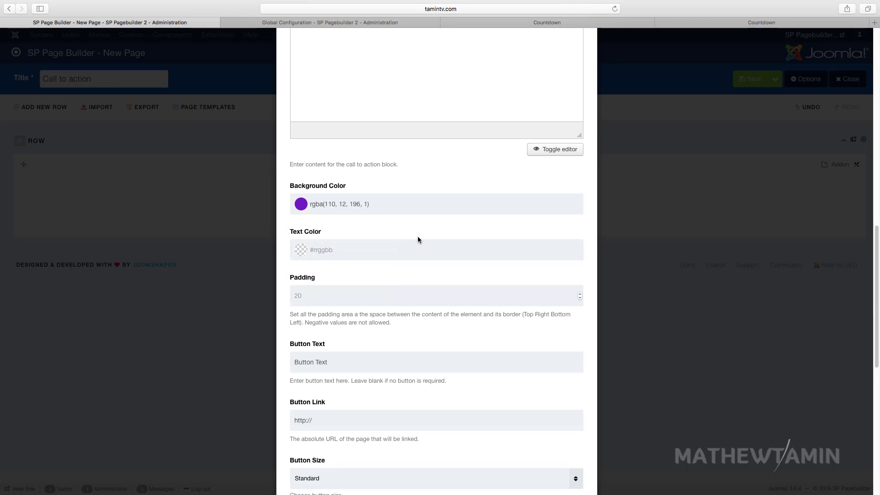
Step: Set the block text colour to white rgba(255, 255, 255, 1)
click(353, 258)
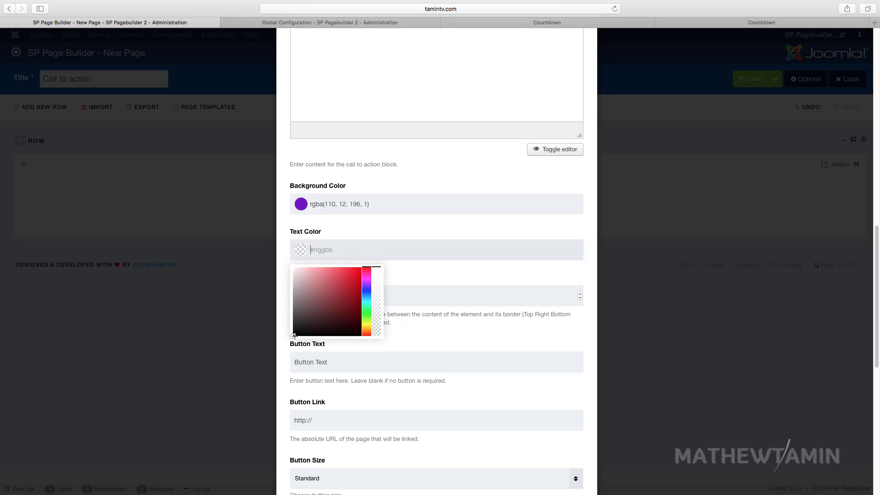
click(293, 293)
drag(285, 278, 285, 267)
click(424, 275)
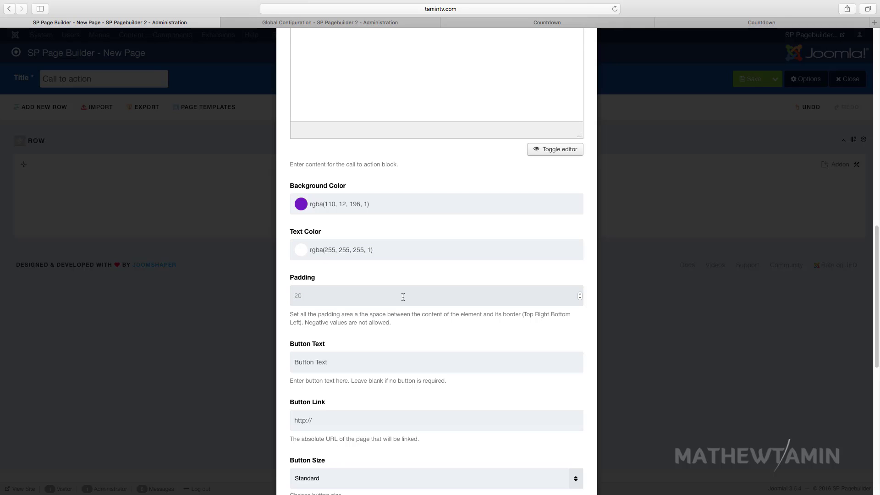
Step: Change the button label to 'Click Here' and keep the button at Standard size
scroll(343, 314, down, 3)
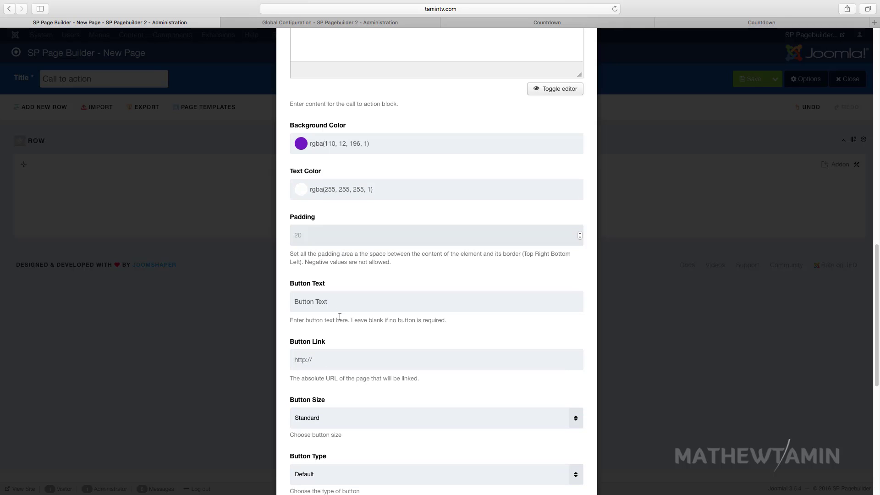
drag(343, 303, 262, 303)
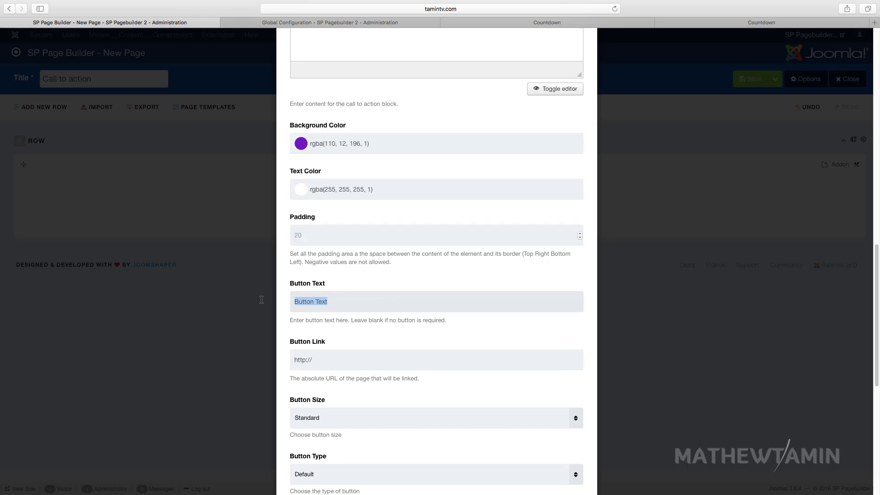
text(Click Here Now)
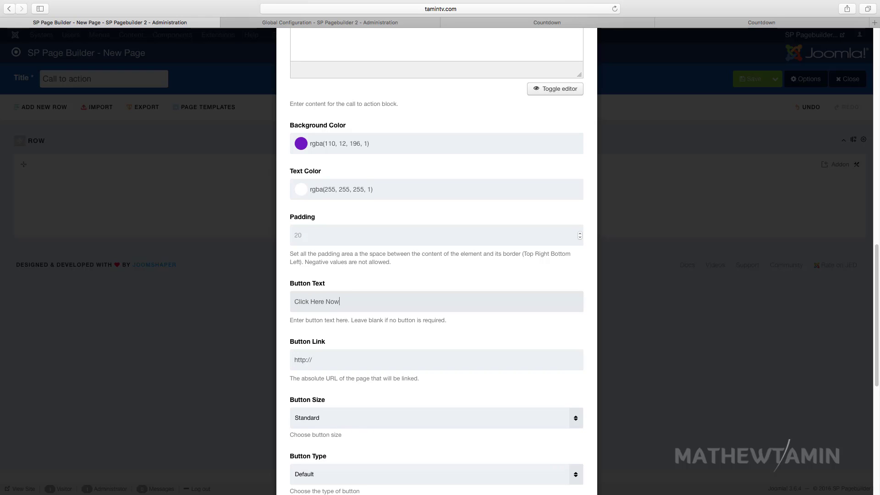
scroll(264, 303, down, 7)
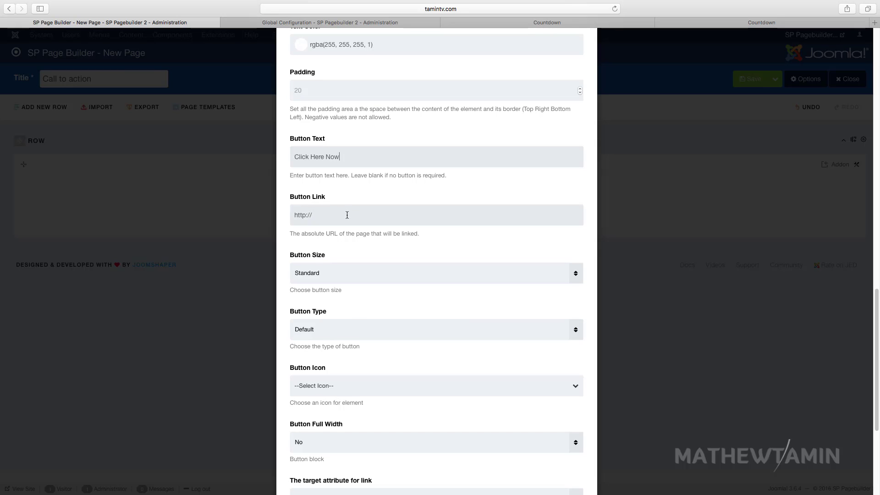
click(359, 281)
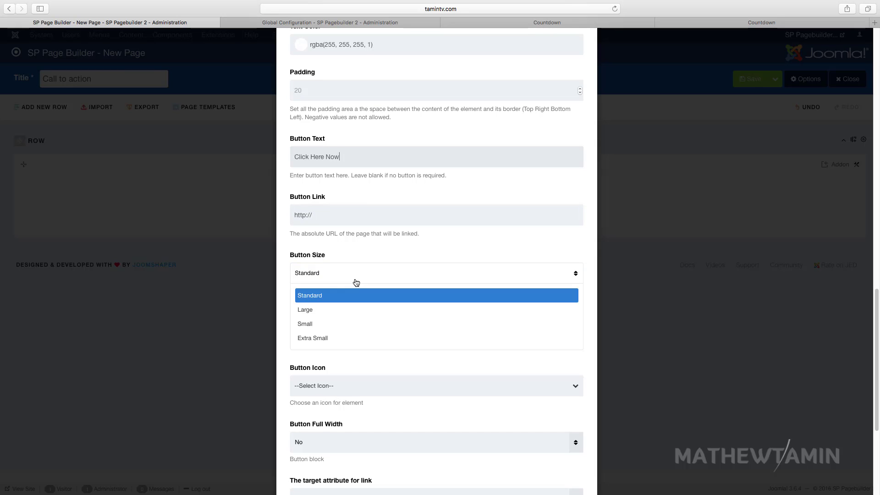
click(338, 297)
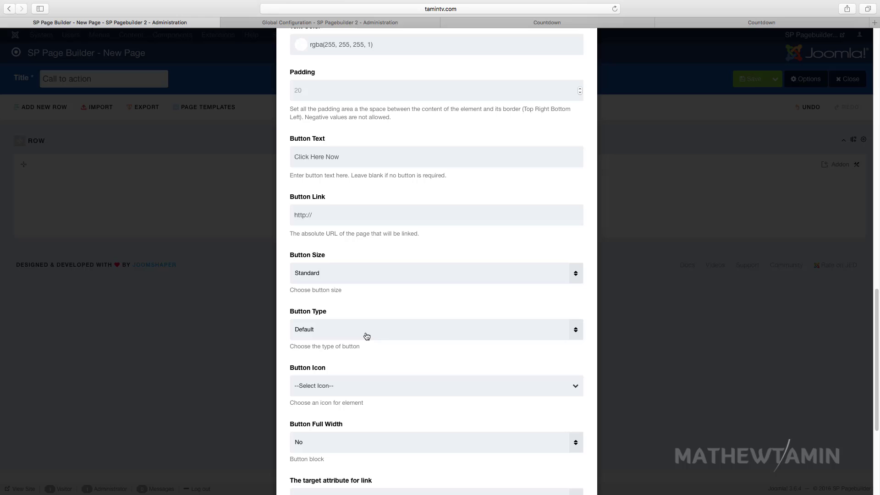
scroll(365, 335, down, 1)
scroll(365, 336, down, 3)
Step: Give the button the Success style and the fa-bullseye icon
click(319, 248)
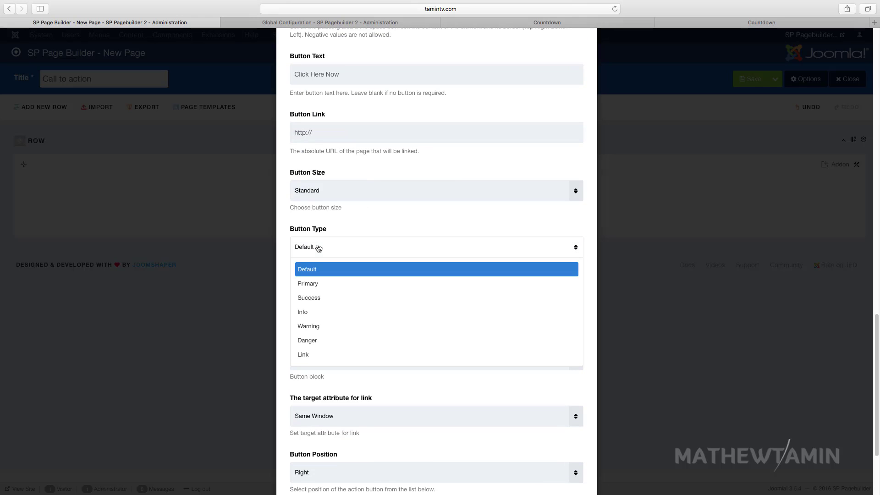
click(321, 299)
click(336, 306)
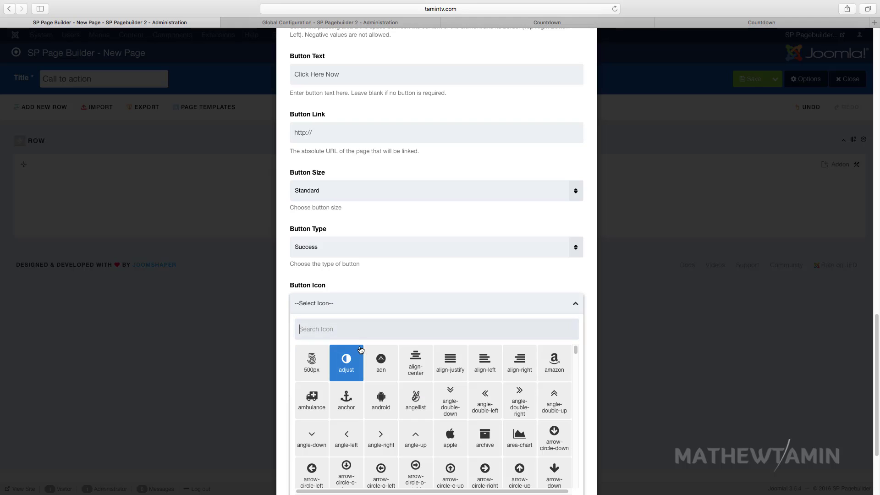
scroll(360, 351, down, 5)
click(346, 426)
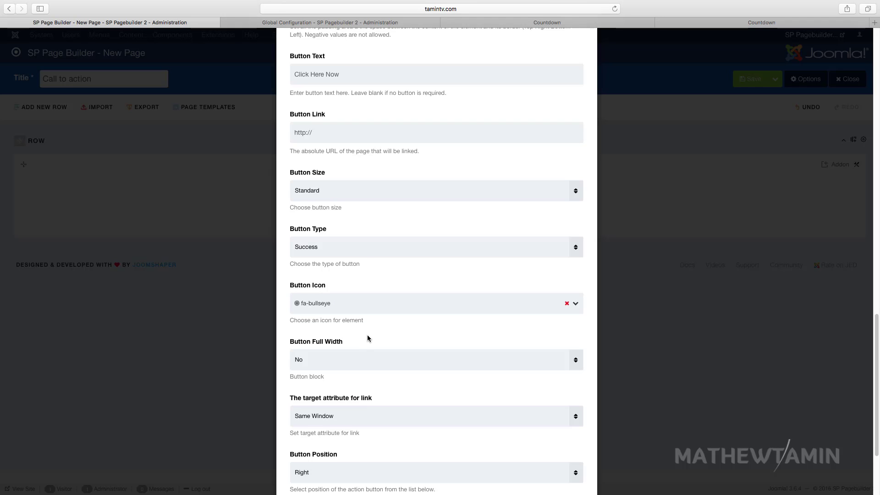
Step: Keep Button Position on Right and apply the Call to Action settings
scroll(367, 339, down, 2)
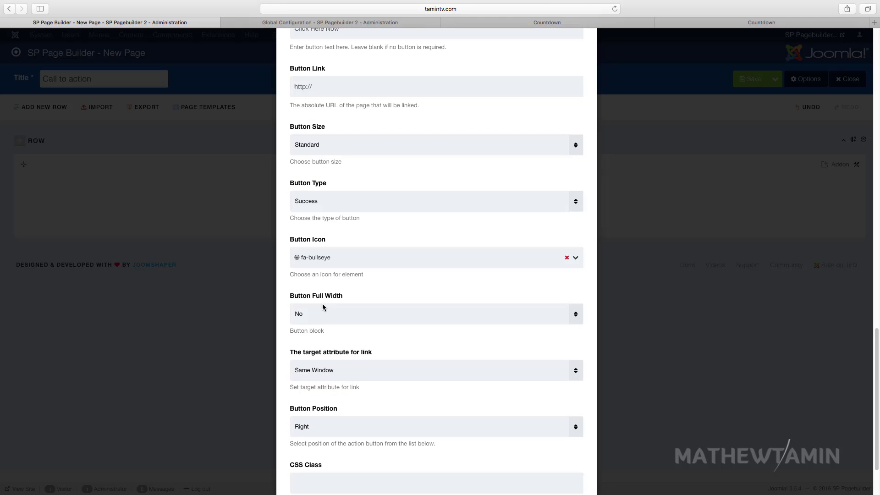
scroll(345, 316, down, 1)
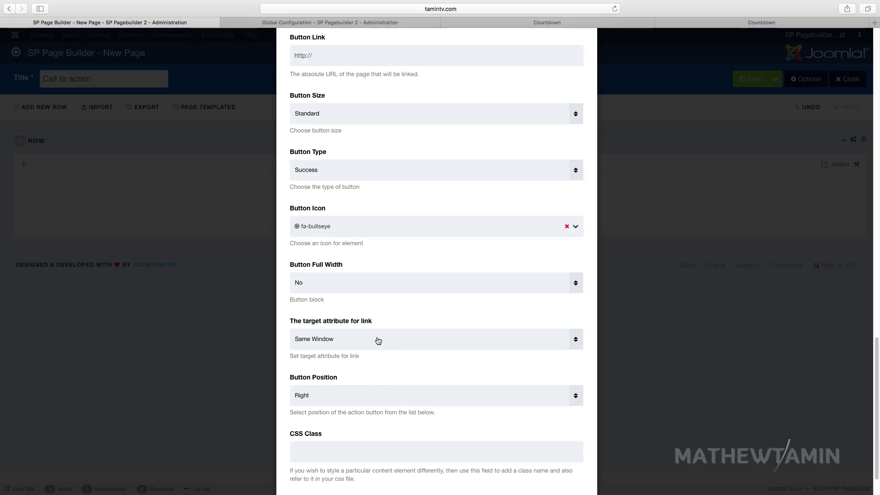
scroll(377, 340, down, 4)
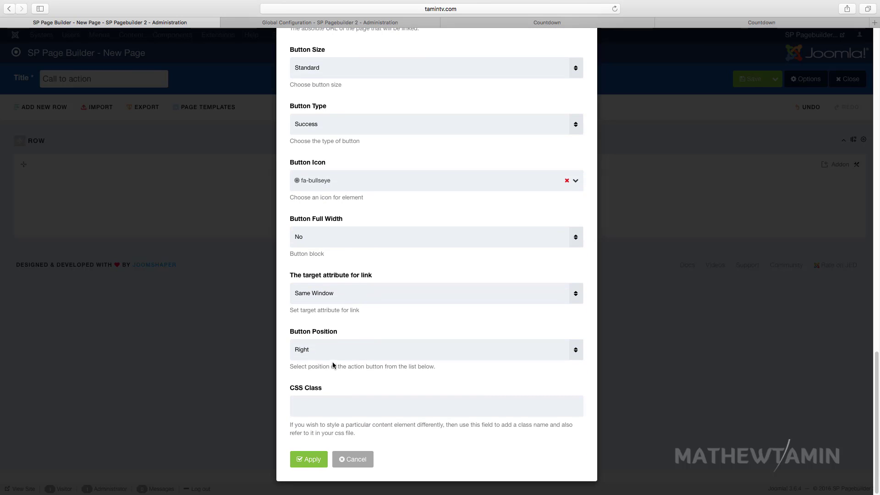
click(337, 348)
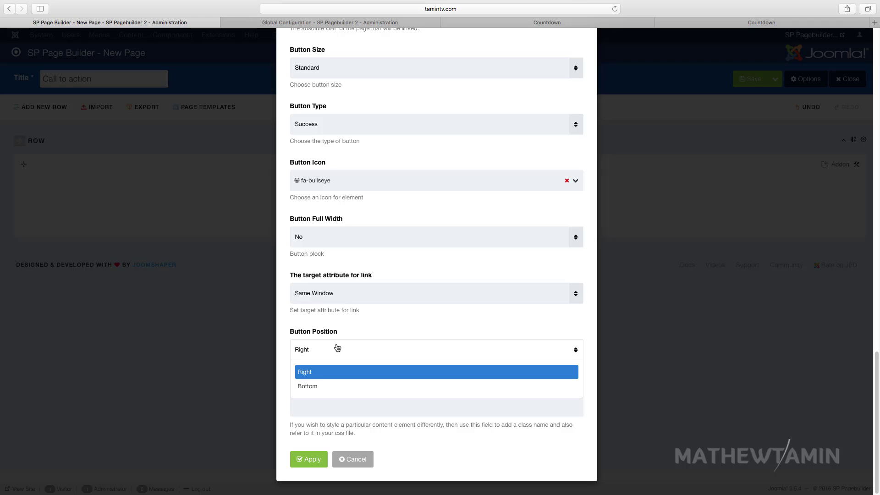
click(329, 373)
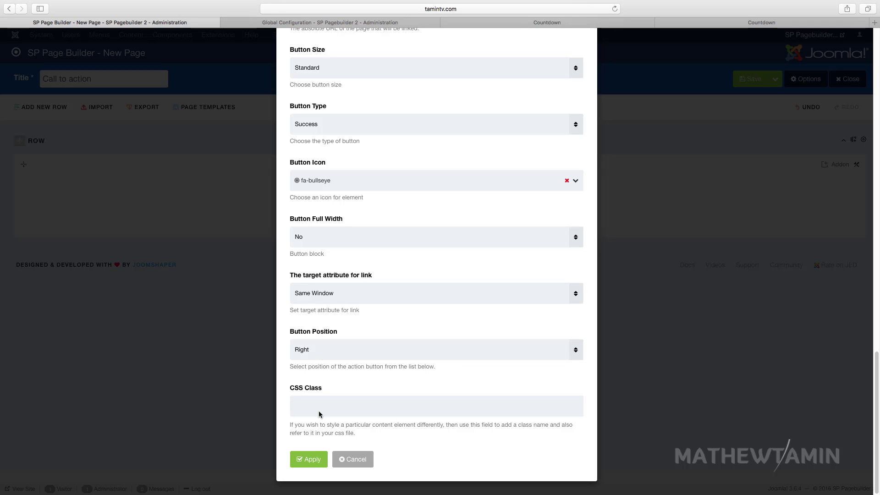
click(311, 461)
Step: Save the page, preview it on the live site, then open it in the Frontend Editor
click(732, 82)
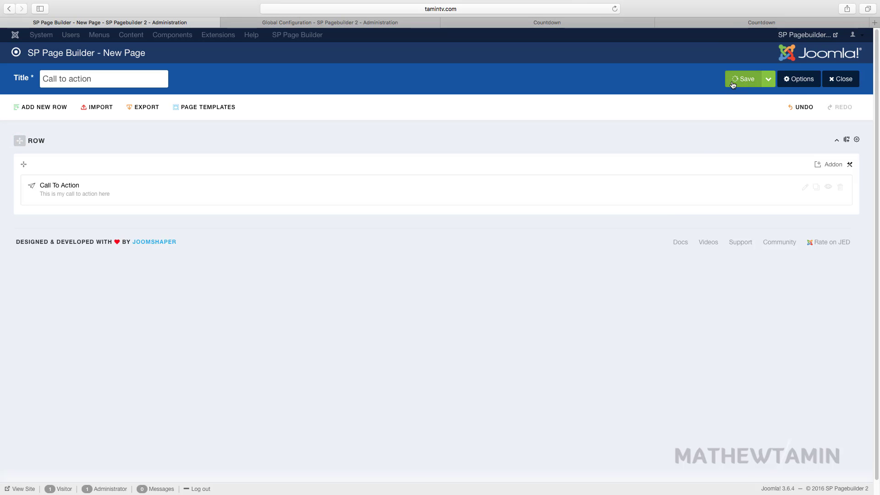
click(716, 81)
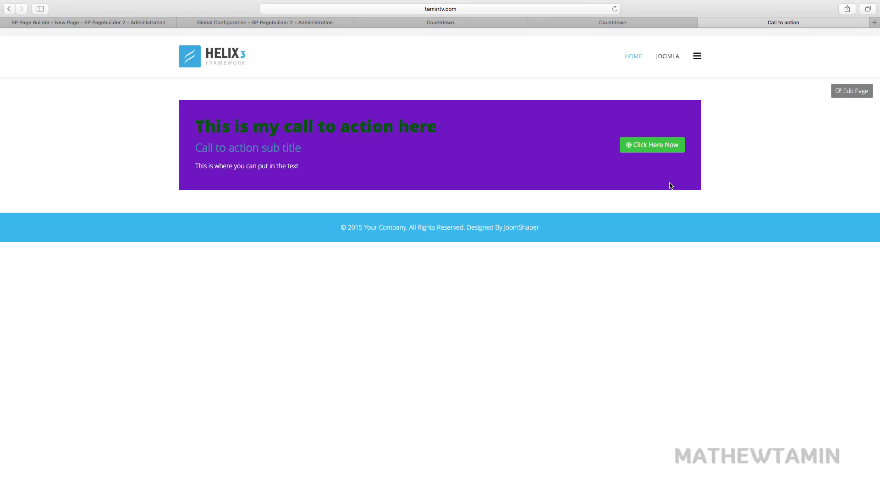
click(146, 23)
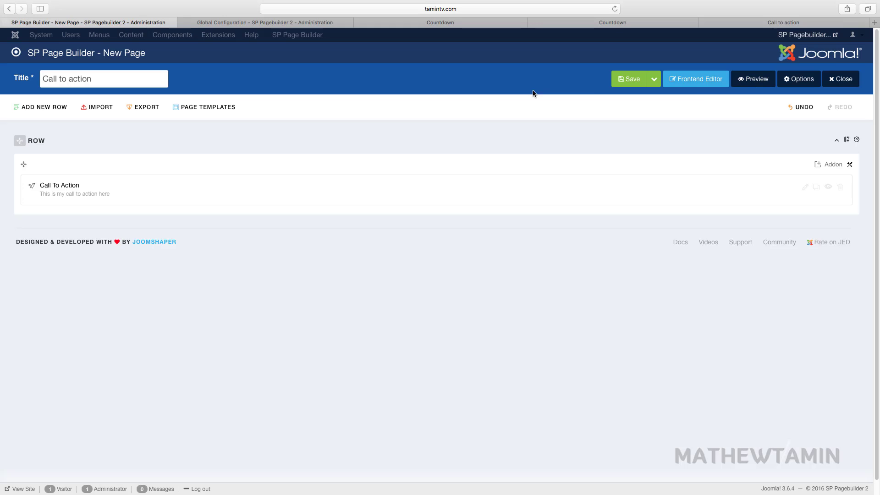
click(696, 81)
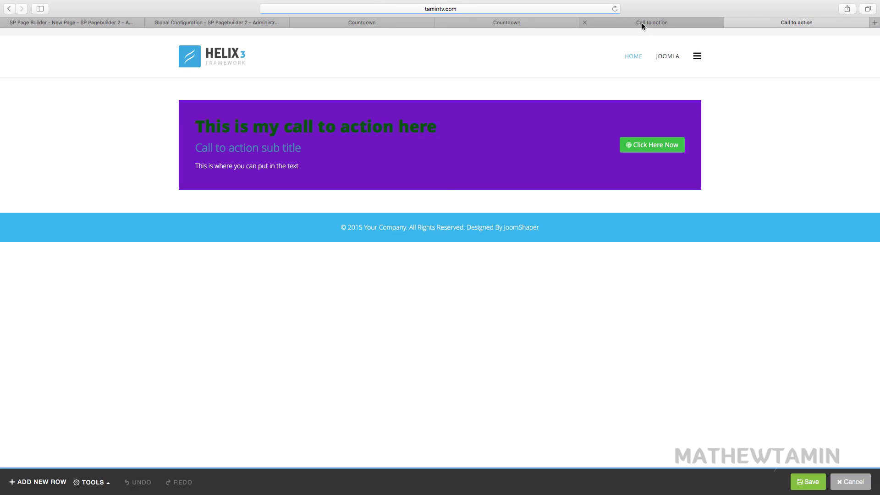
mouse_move(497, 149)
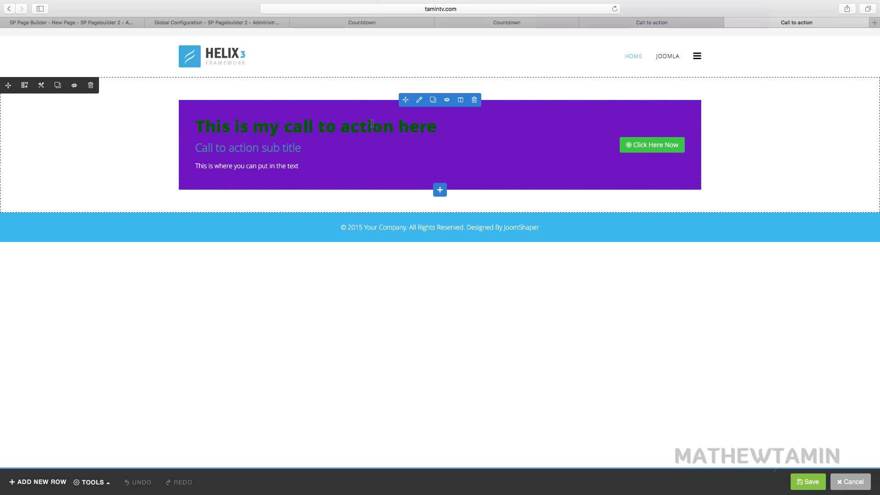
Step: Reopen the Call to Action settings and change the title colour to white rgba(255, 255, 255, 1)
click(419, 100)
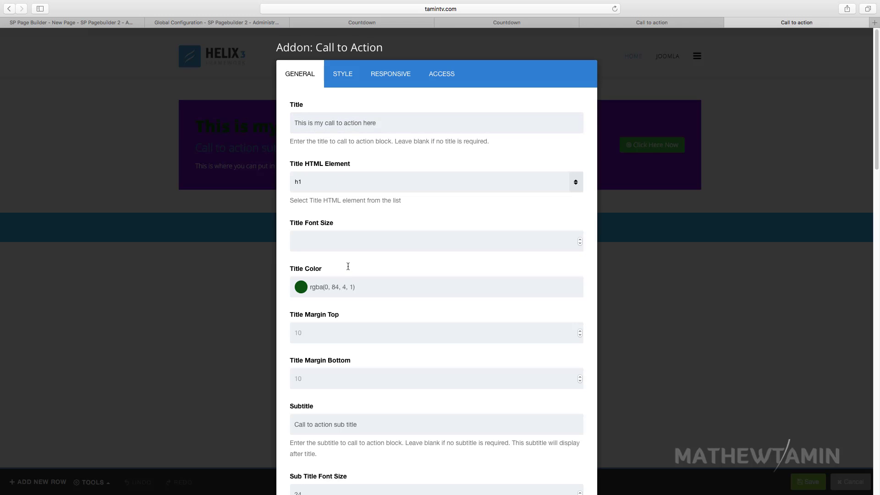
click(349, 287)
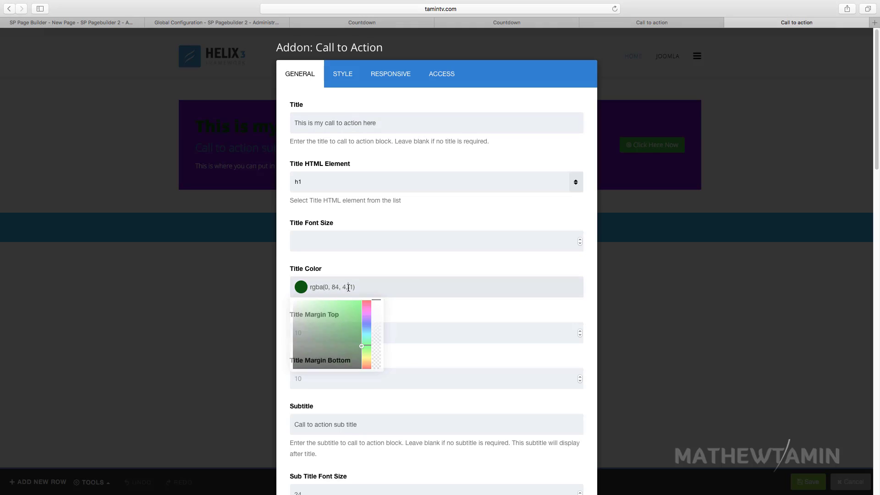
drag(367, 347, 282, 302)
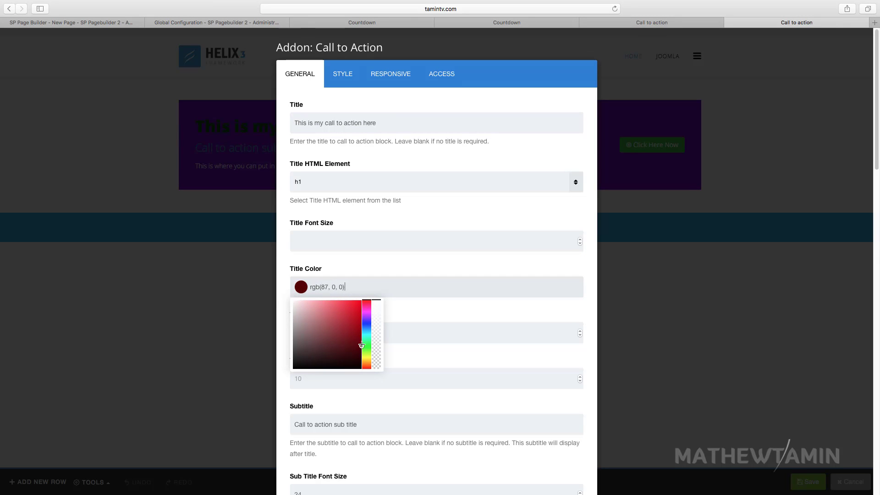
drag(361, 344, 282, 296)
click(350, 252)
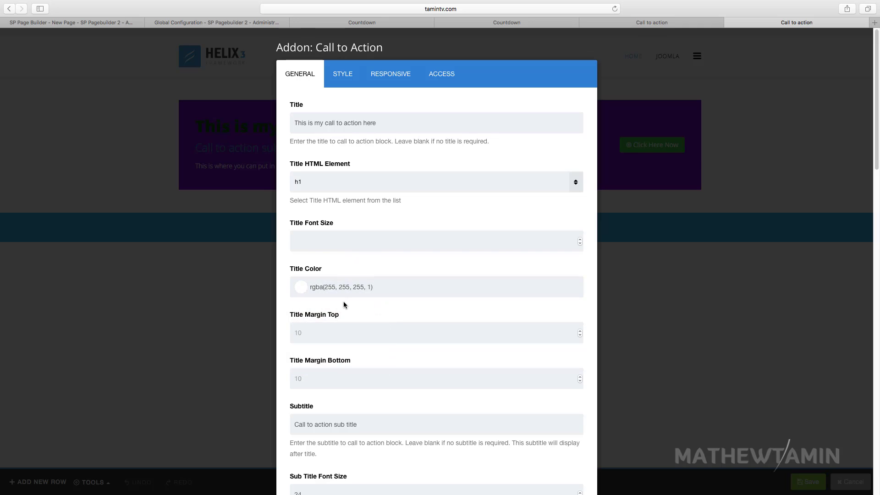
Step: Change Button Position from Right to Bottom and apply the addon settings
scroll(345, 305, down, 5)
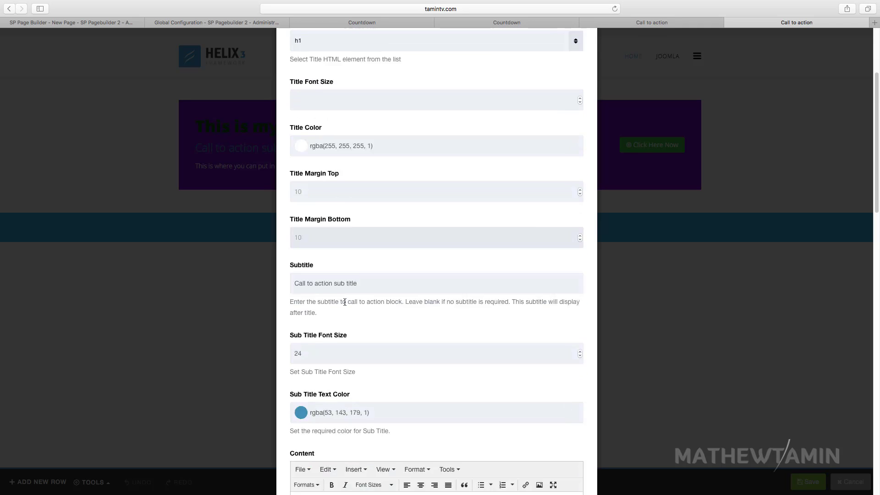
scroll(345, 304, down, 18)
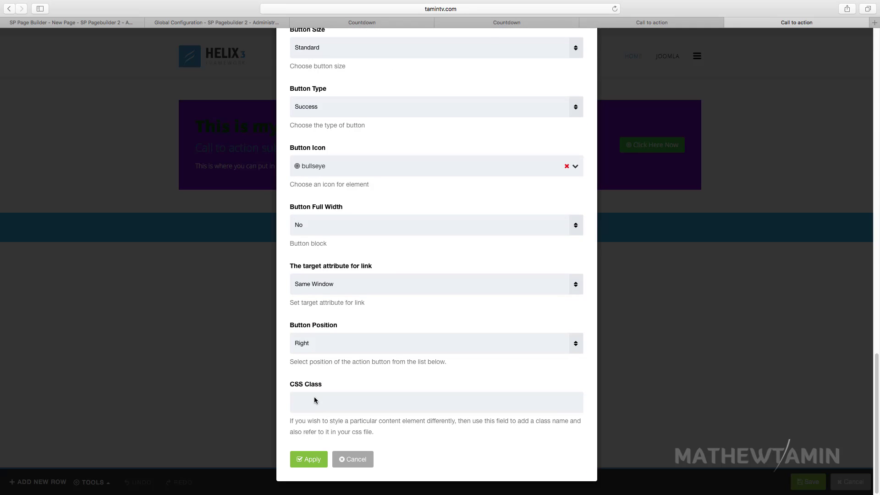
click(332, 347)
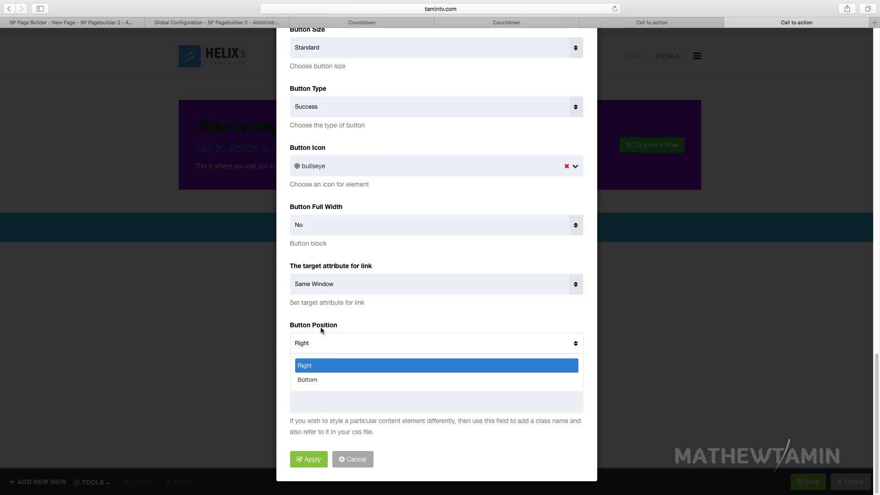
click(316, 383)
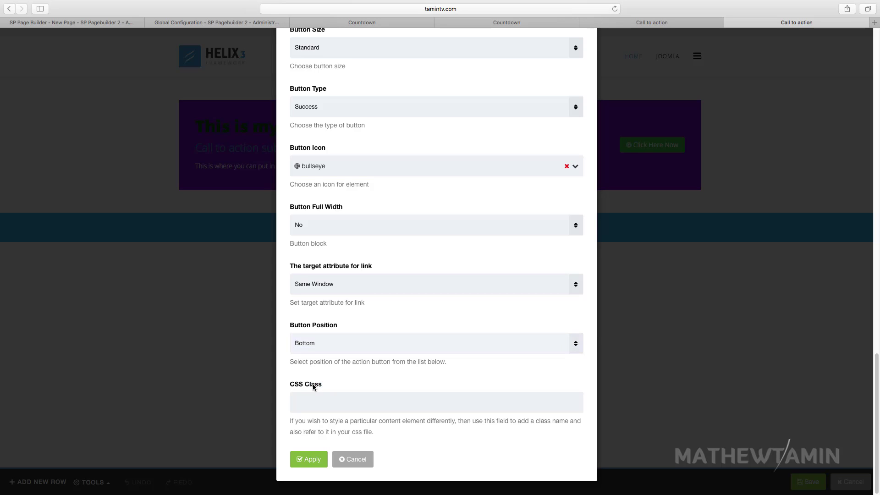
click(316, 461)
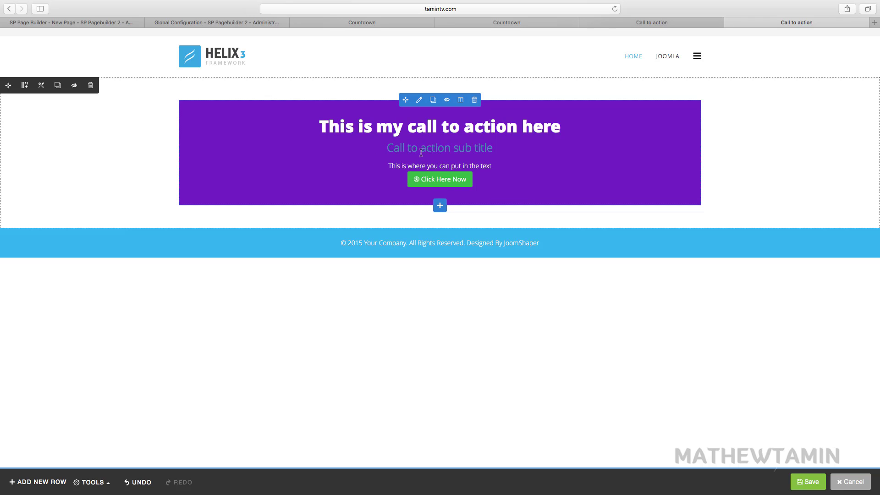
Step: Reopen the Call to Action settings and review the Responsive and Access user-group options
click(419, 101)
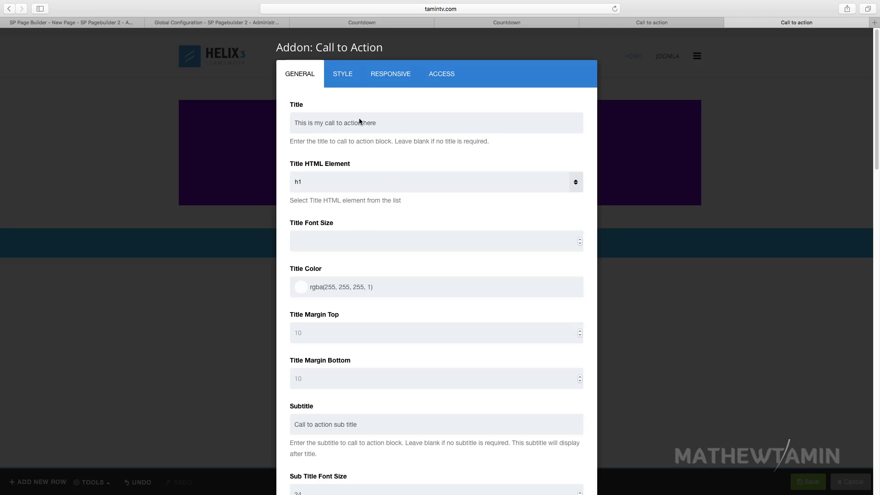
click(394, 78)
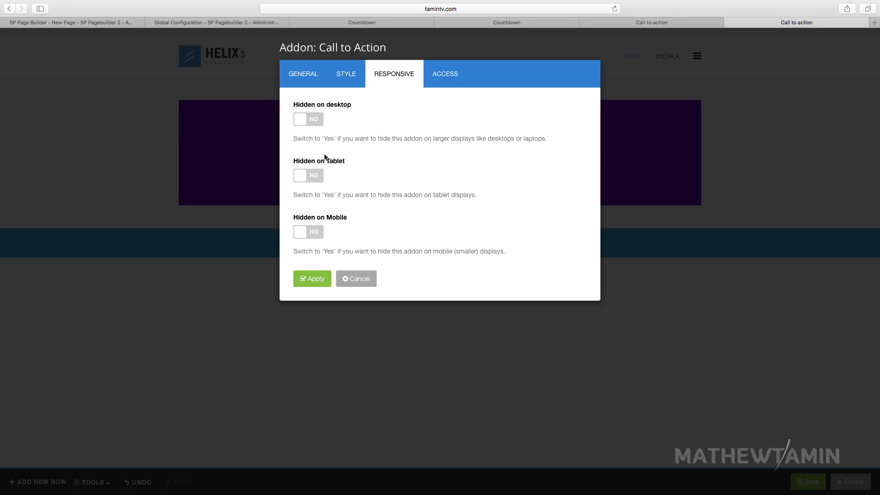
click(438, 81)
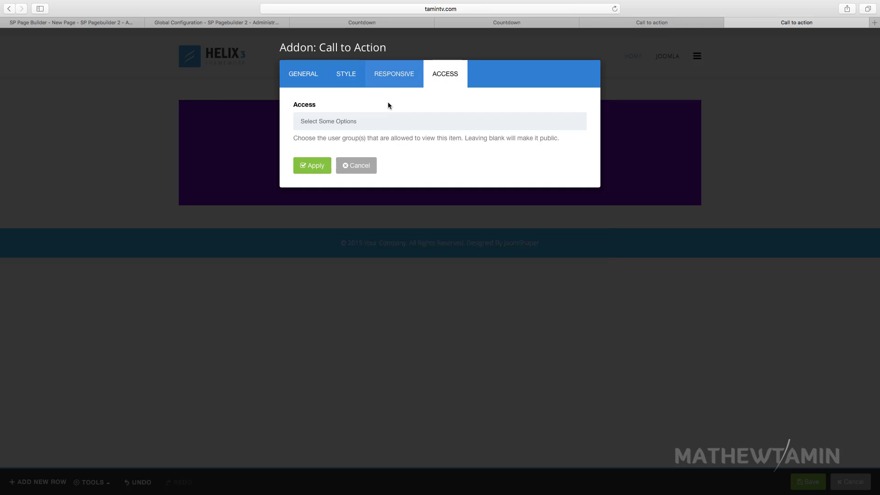
click(327, 120)
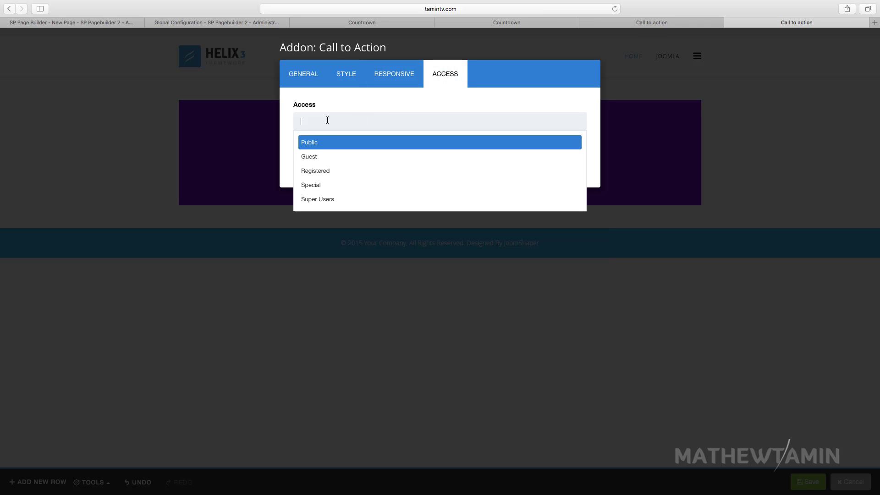
click(336, 95)
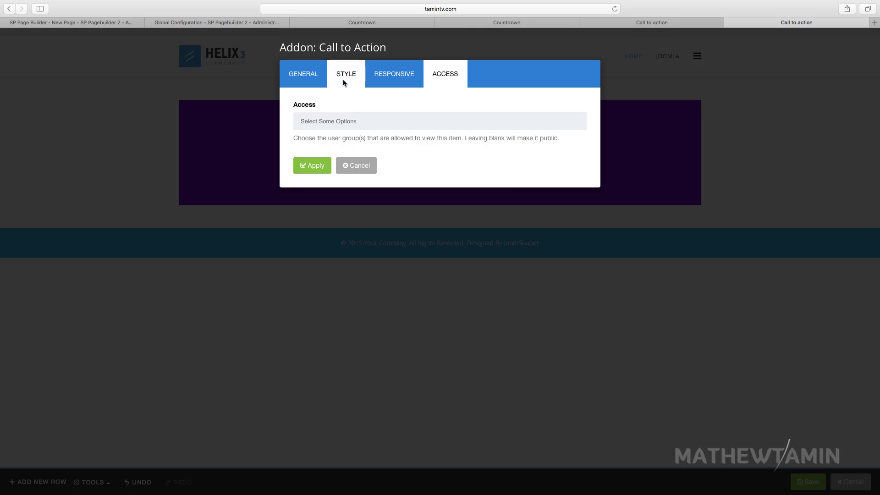
Step: Look through the Style options, then return to General settings and scroll down
click(344, 77)
scroll(389, 248, down, 3)
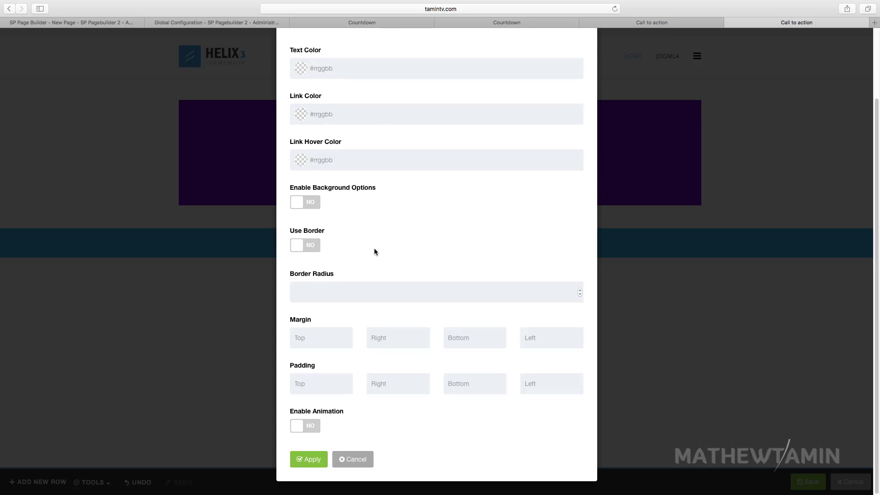
scroll(360, 278, up, 1)
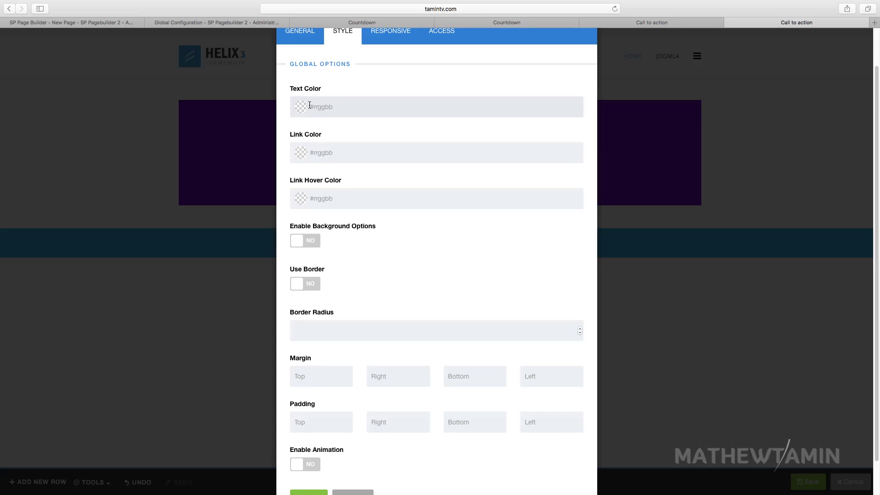
scroll(378, 292, down, 1)
scroll(363, 339, up, 2)
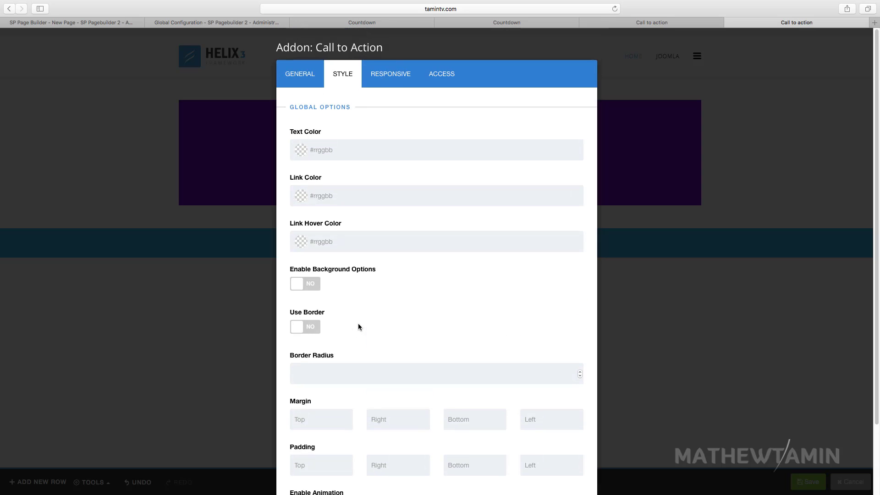
click(298, 77)
scroll(344, 279, down, 15)
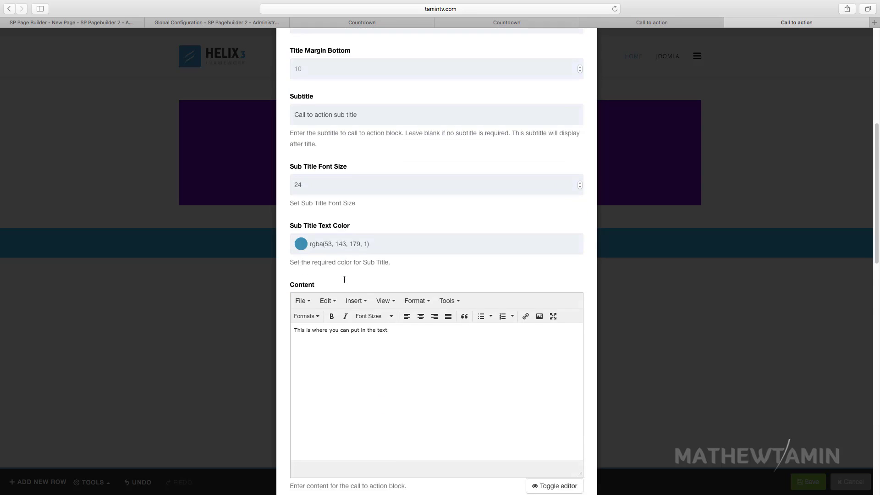
scroll(344, 279, down, 10)
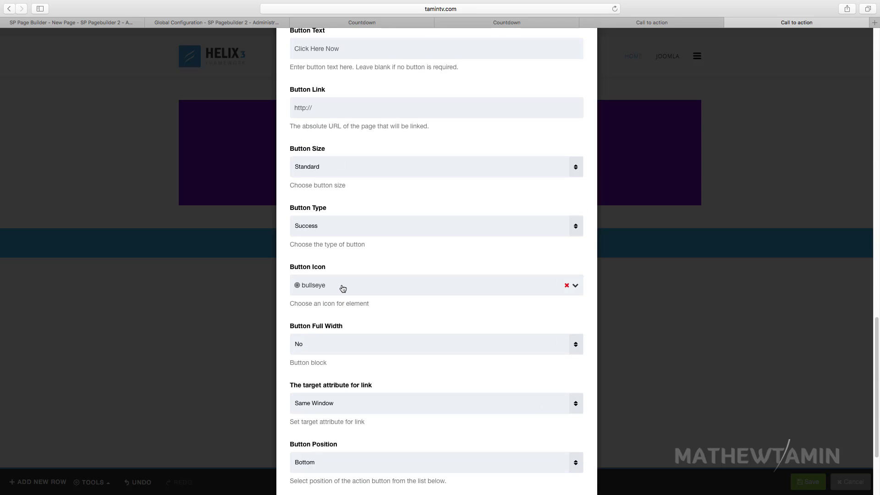